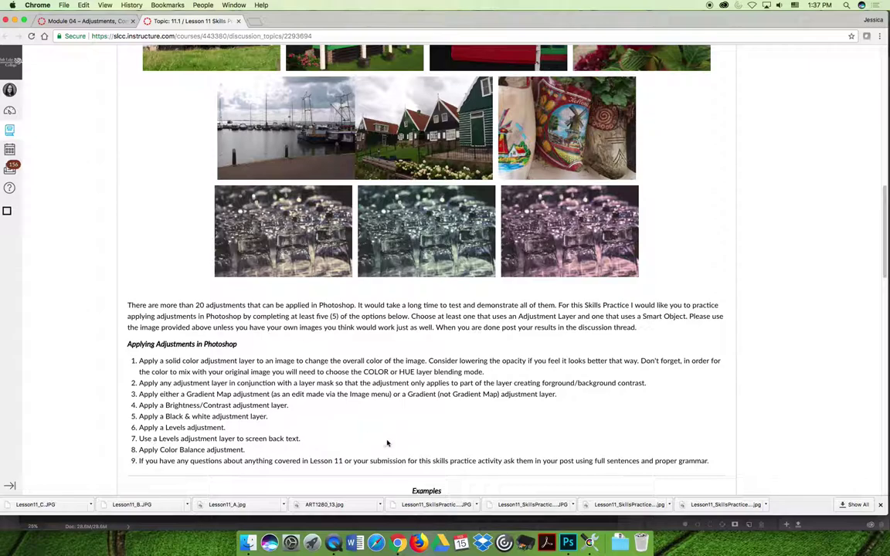
# Save the dark house photo to the Desktop as Lesson11_D.
pyautogui.scroll(3, 415, 421)
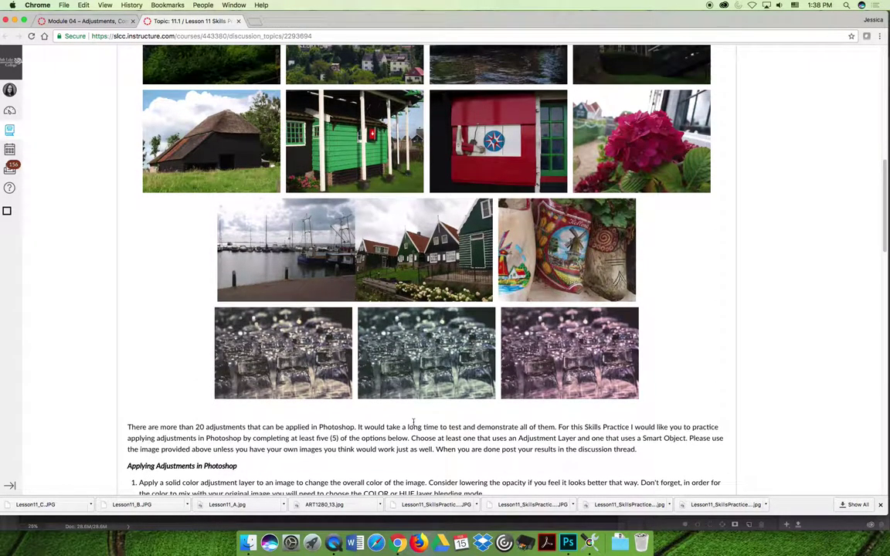
pyautogui.scroll(4, 418, 421)
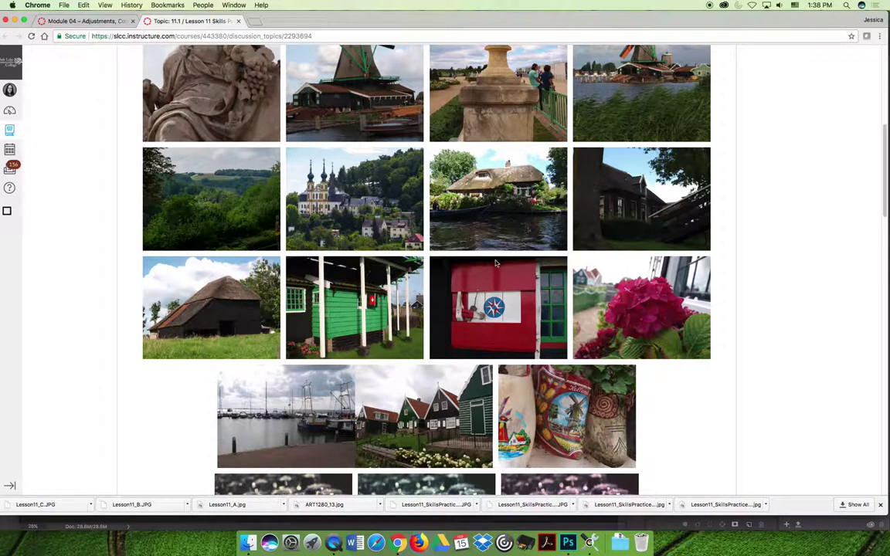
pyautogui.scroll(-10, 496, 264)
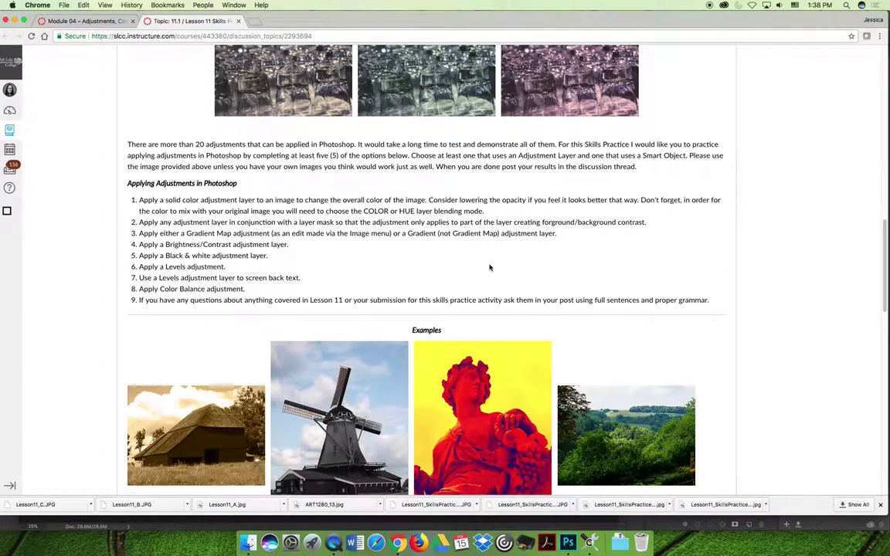
pyautogui.scroll(10, 489, 268)
pyautogui.scroll(1, 486, 270)
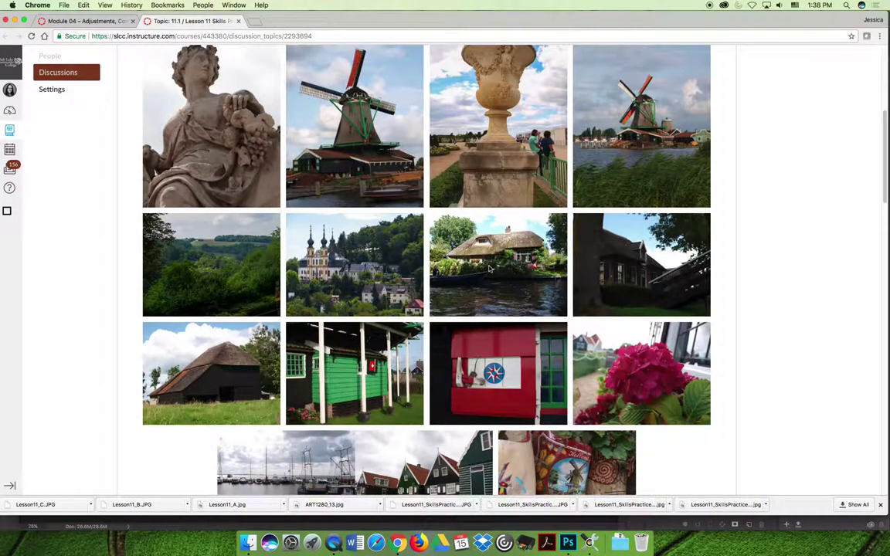
pyautogui.scroll(-2, 488, 279)
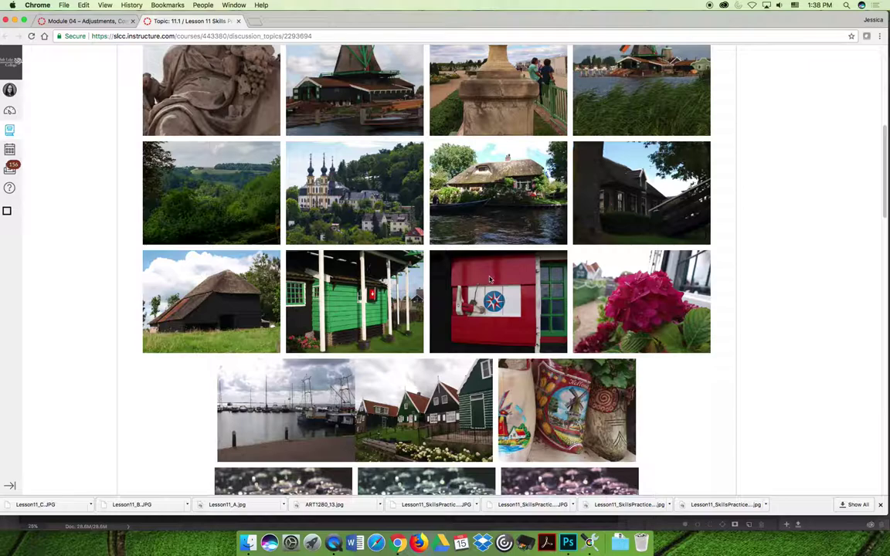
pyautogui.rightClick(649, 203)
pyautogui.click(676, 217)
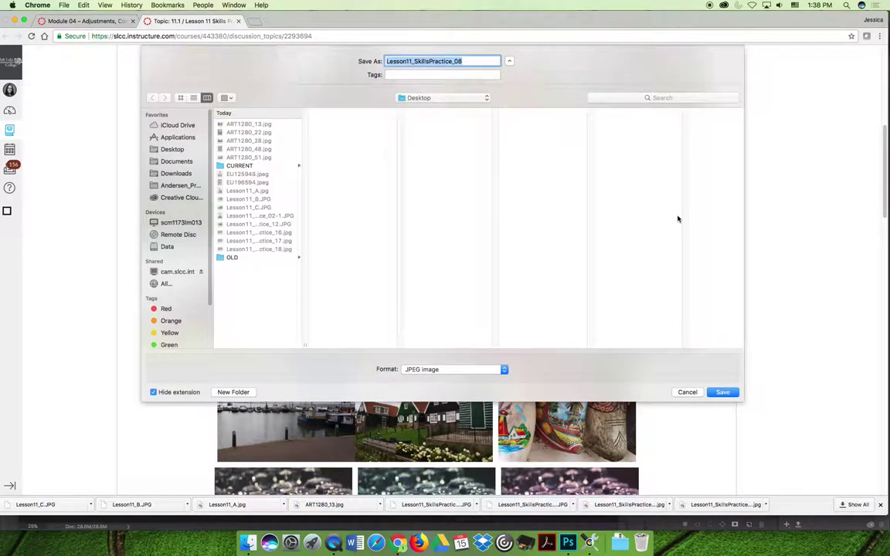
pyautogui.click(258, 207)
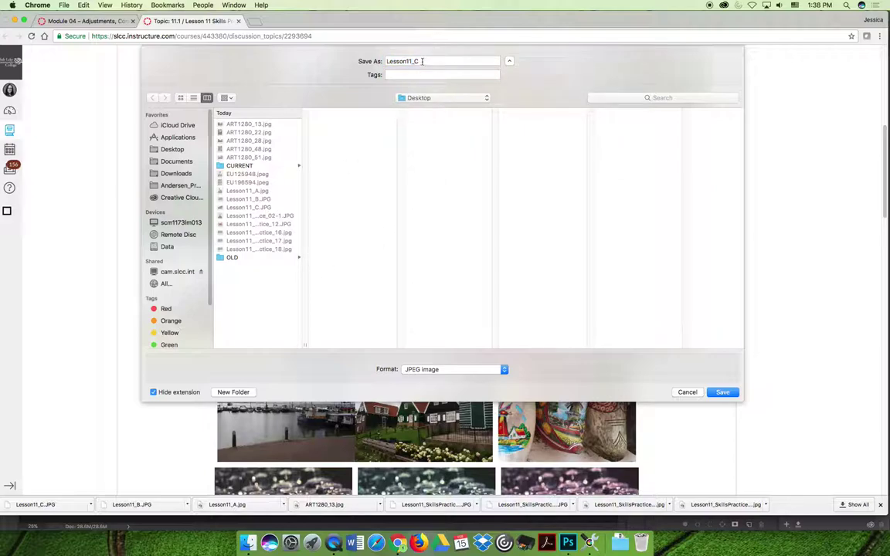
pyautogui.click(423, 60)
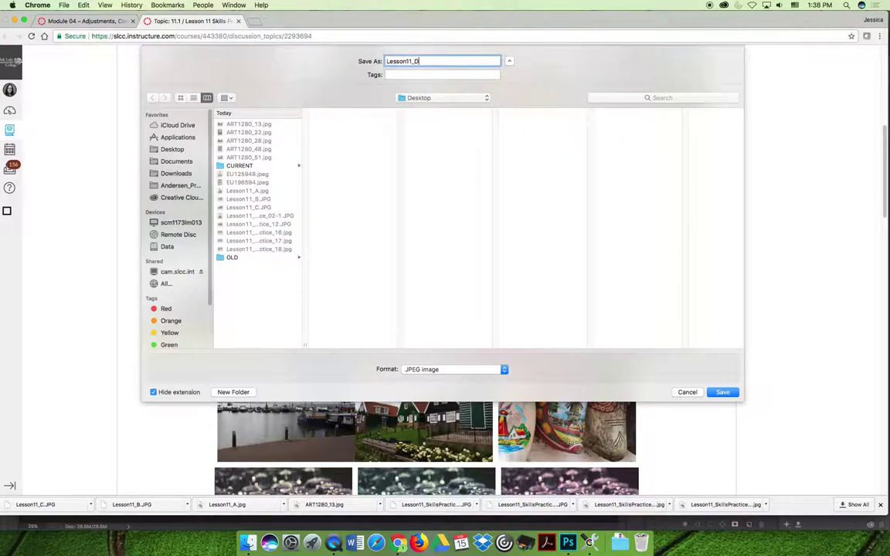
pyautogui.write('D')
pyautogui.click(723, 392)
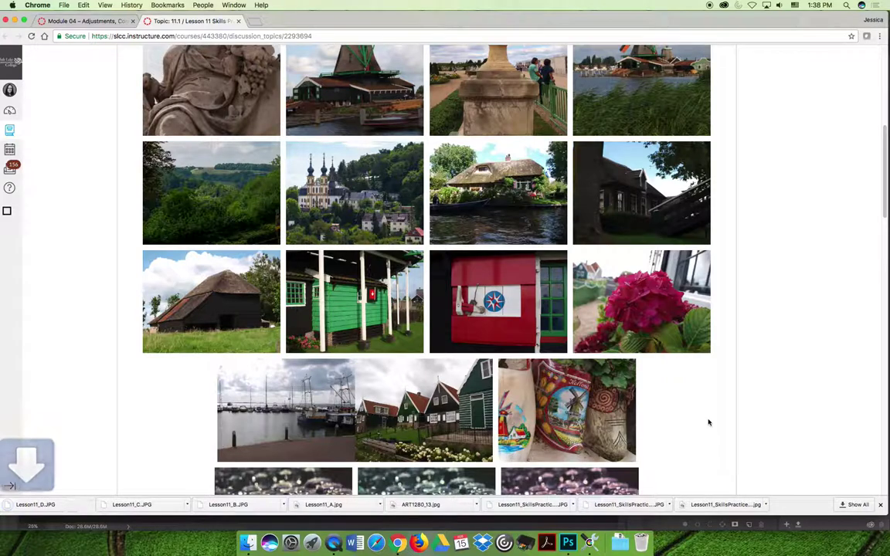
# Save the thatched canal house photo as Lesson11_E.
pyautogui.scroll(3, 518, 214)
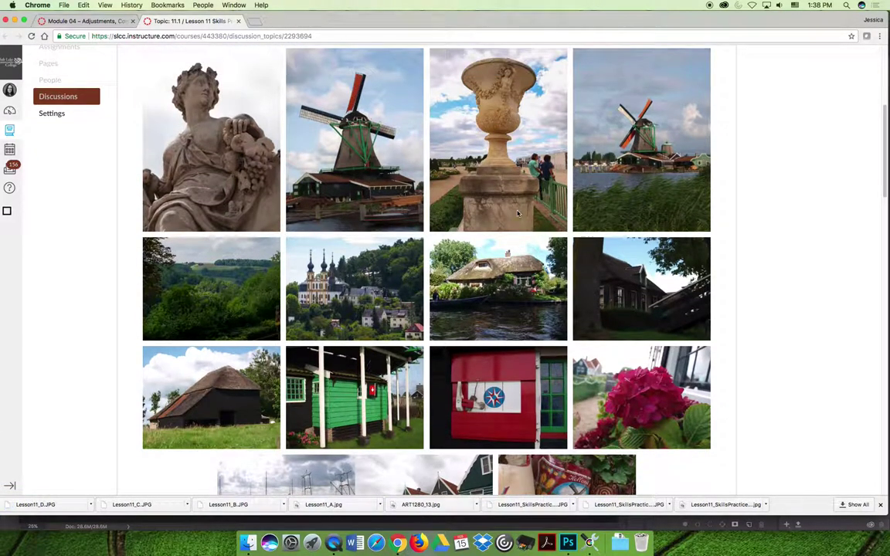
pyautogui.rightClick(512, 296)
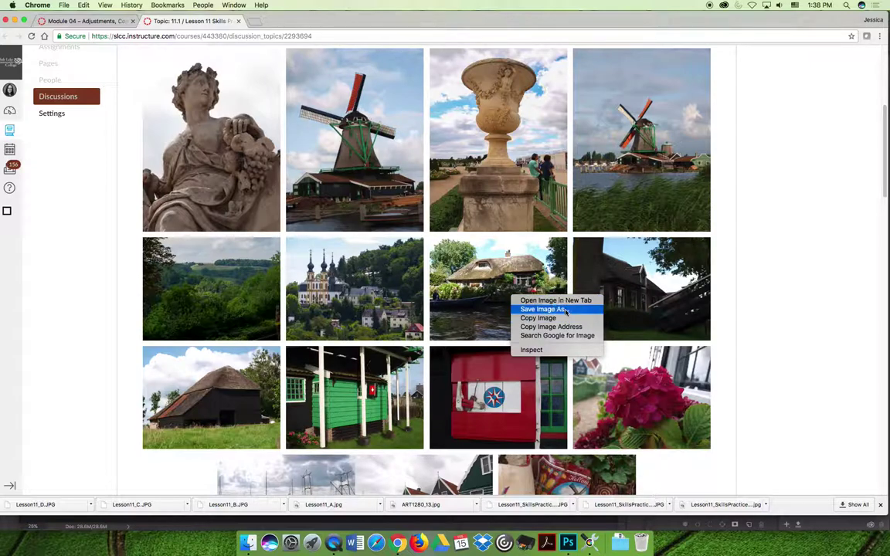
pyautogui.click(545, 309)
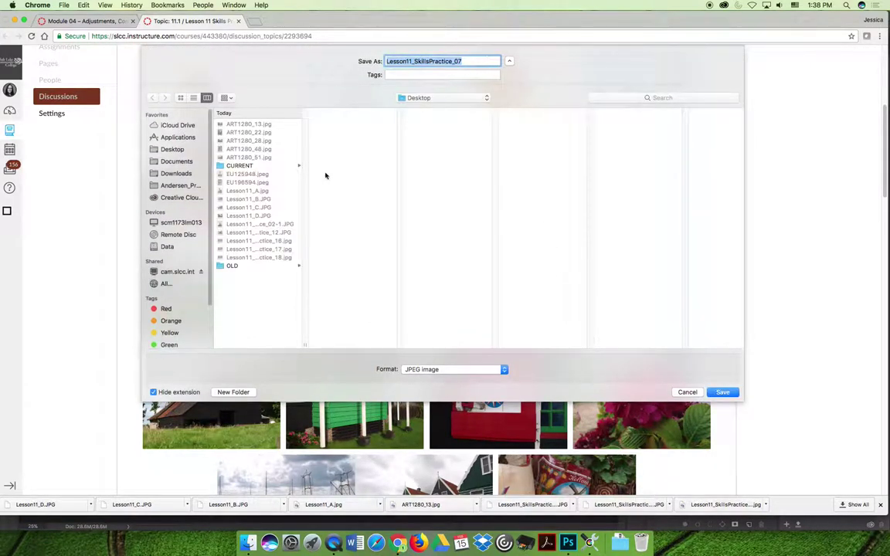
pyautogui.click(249, 215)
pyautogui.click(435, 60)
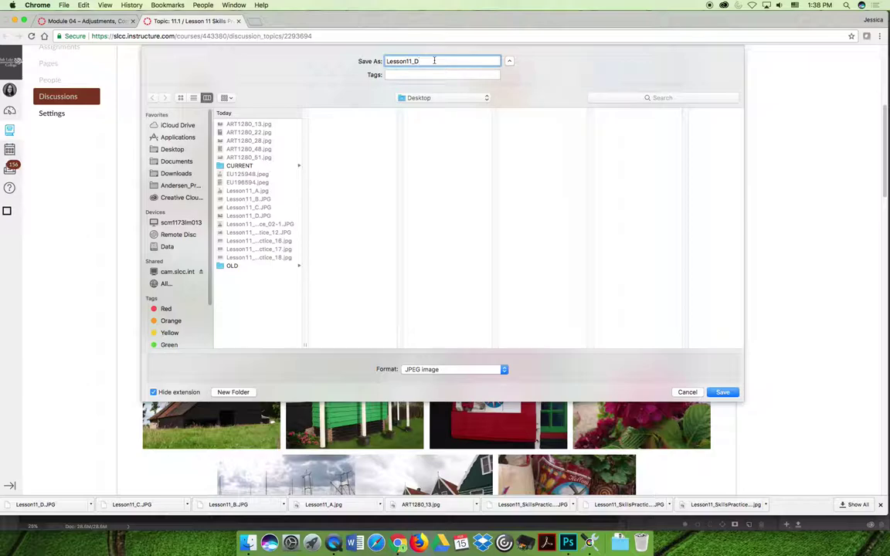
pyautogui.write('E')
pyautogui.click(722, 391)
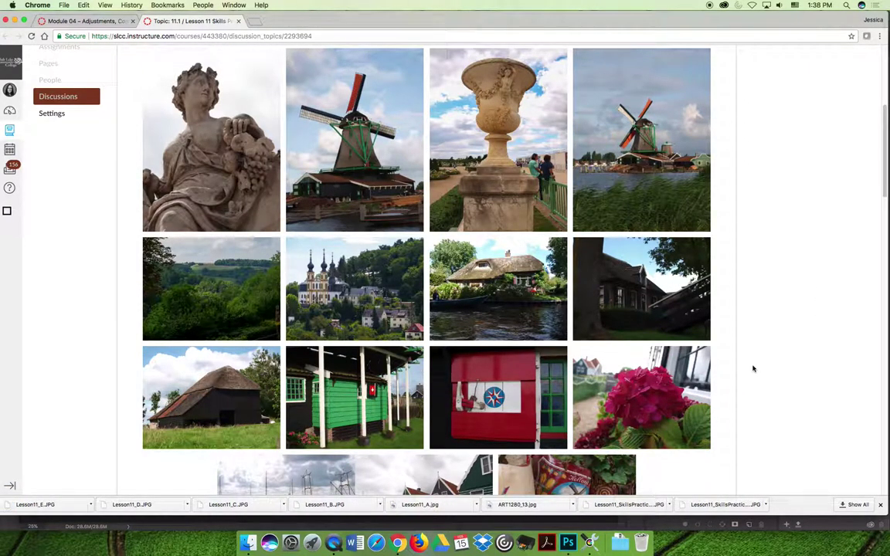
# Save the urn photo as Lesson11_F.
pyautogui.scroll(3, 753, 369)
pyautogui.scroll(5, 753, 369)
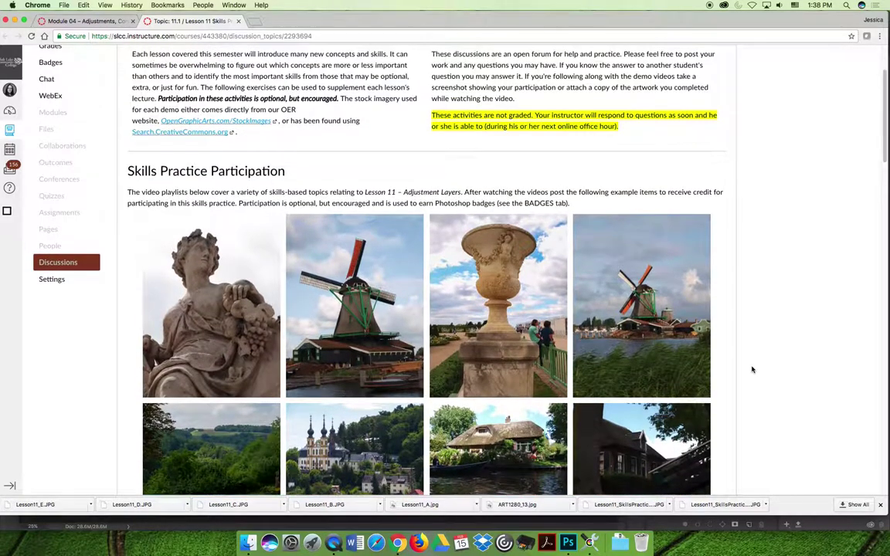
pyautogui.rightClick(502, 299)
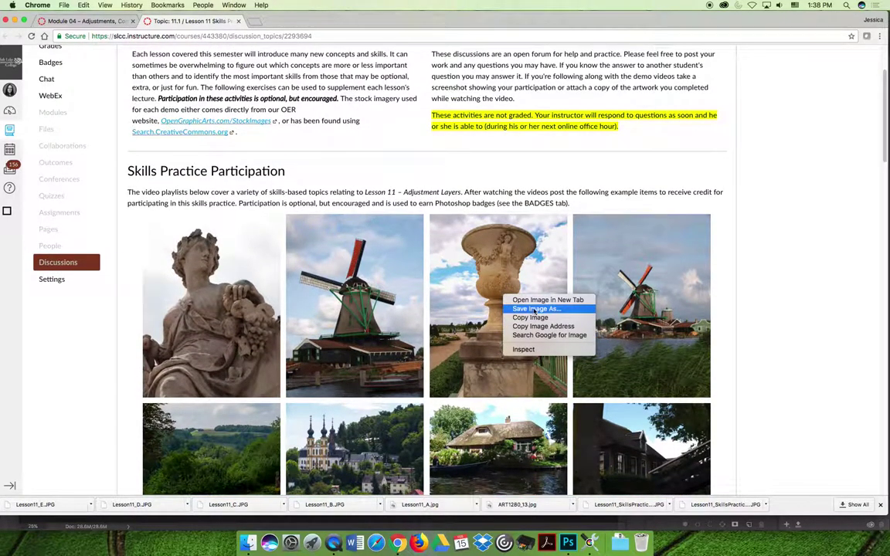
pyautogui.click(497, 307)
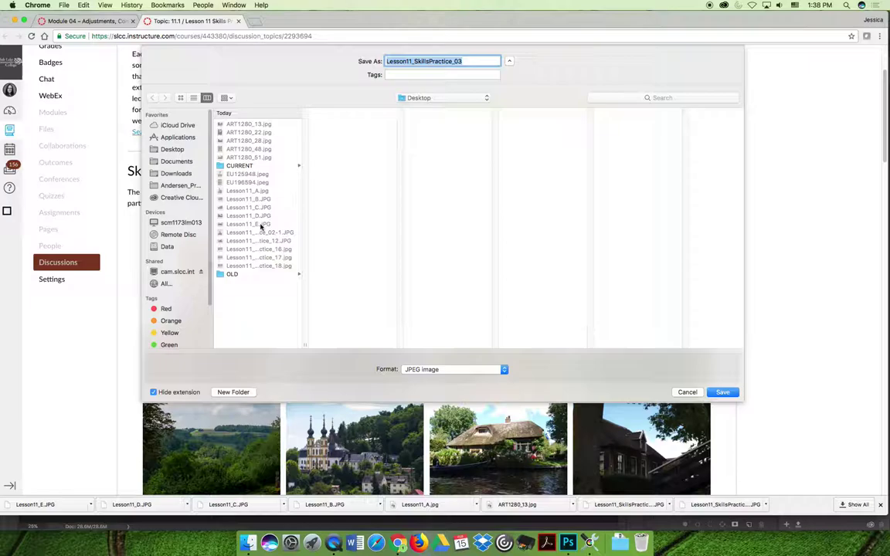
pyautogui.write('Lesson11_E')
pyautogui.press('BackSpace')
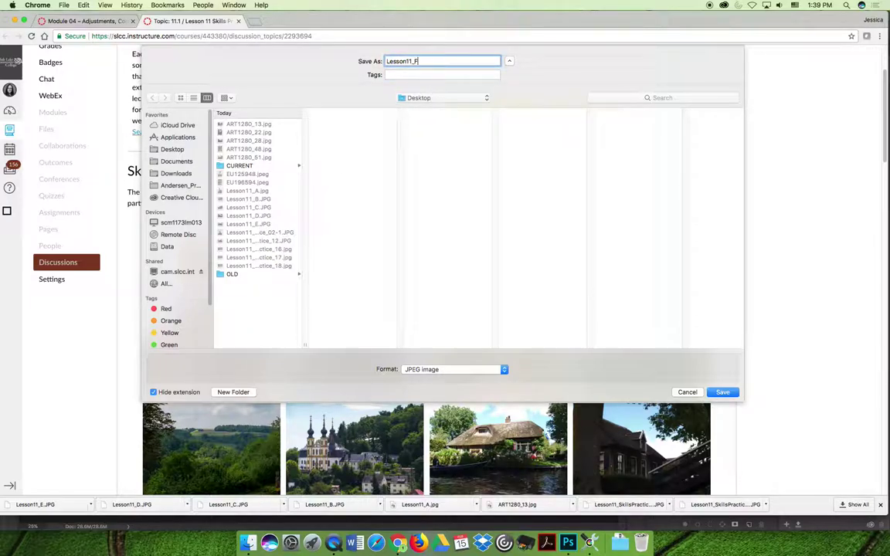
pyautogui.click(734, 391)
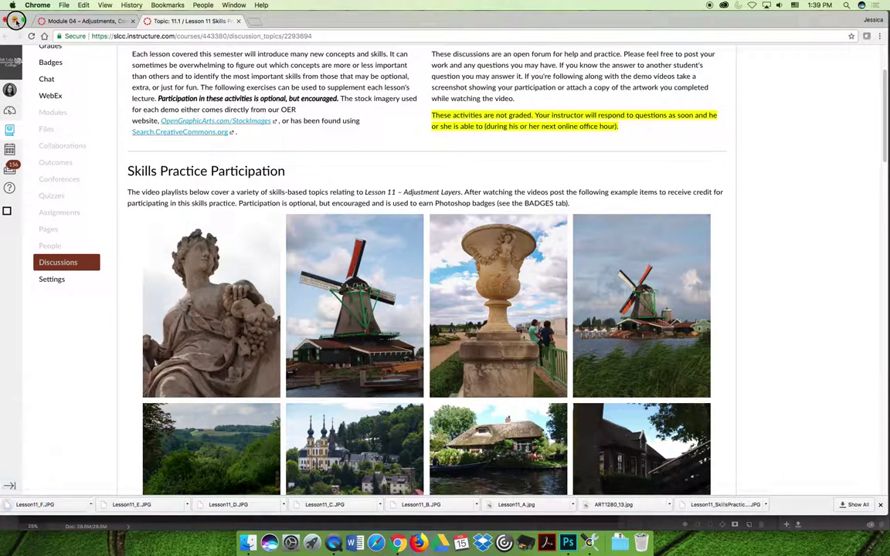
# From the desktop, open Lesson11_D, Lesson11_E and Lesson11_F together in Adobe Photoshop CC 2018.
pyautogui.click(15, 20)
pyautogui.click(16, 16)
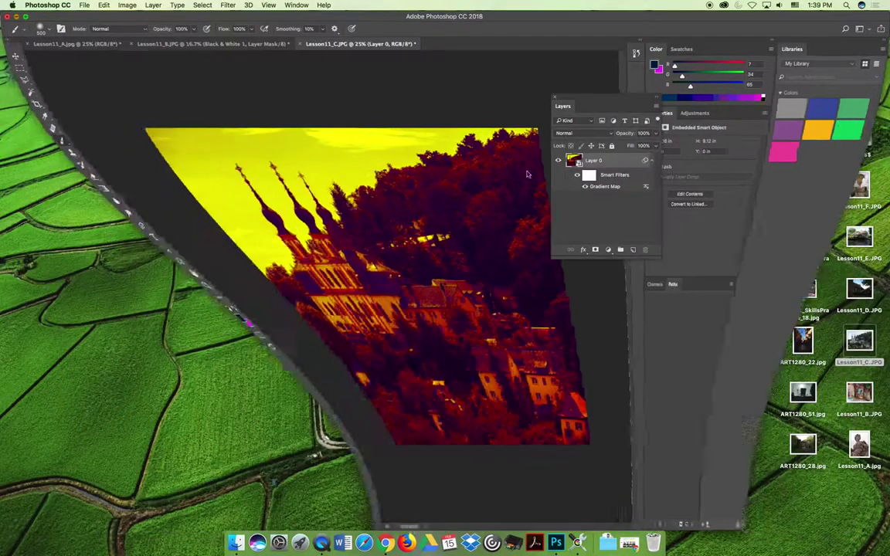
pyautogui.click(679, 278)
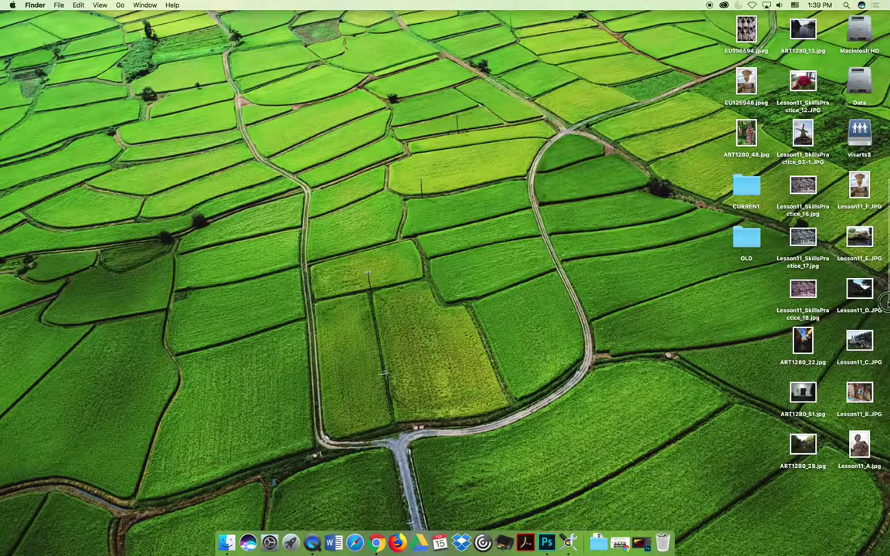
pyautogui.moveTo(838, 172); pyautogui.dragTo(860, 291)
pyautogui.rightClick(858, 186)
pyautogui.moveTo(772, 213)
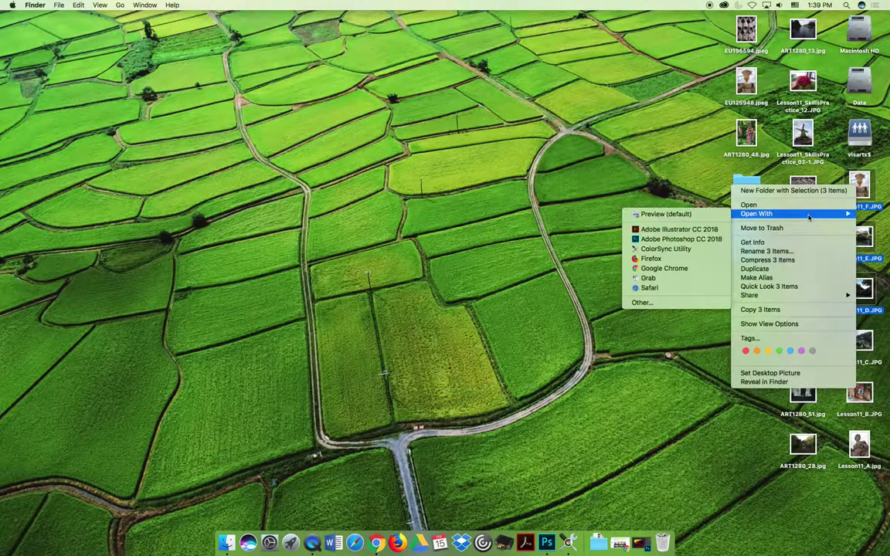
pyautogui.click(684, 240)
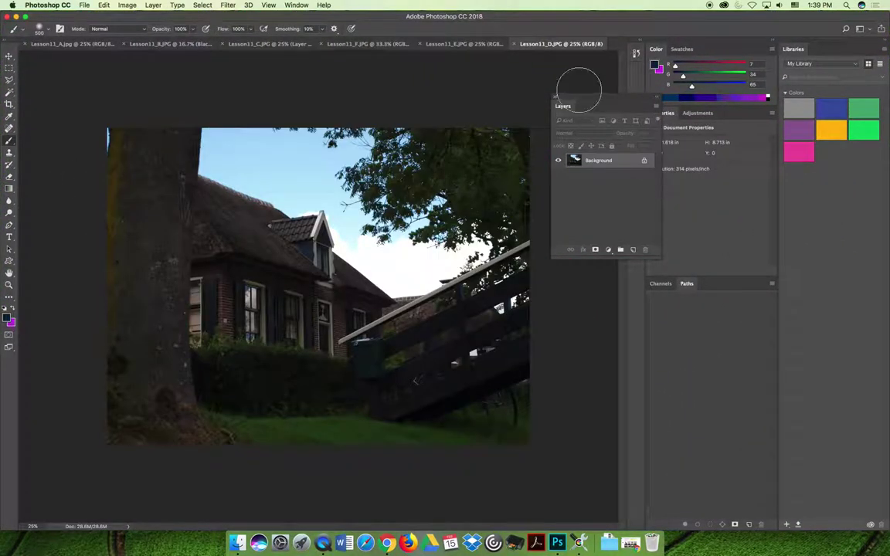
# Convert the dark house photo's Background into Layer 0.
pyautogui.moveTo(579, 98); pyautogui.dragTo(528, 101)
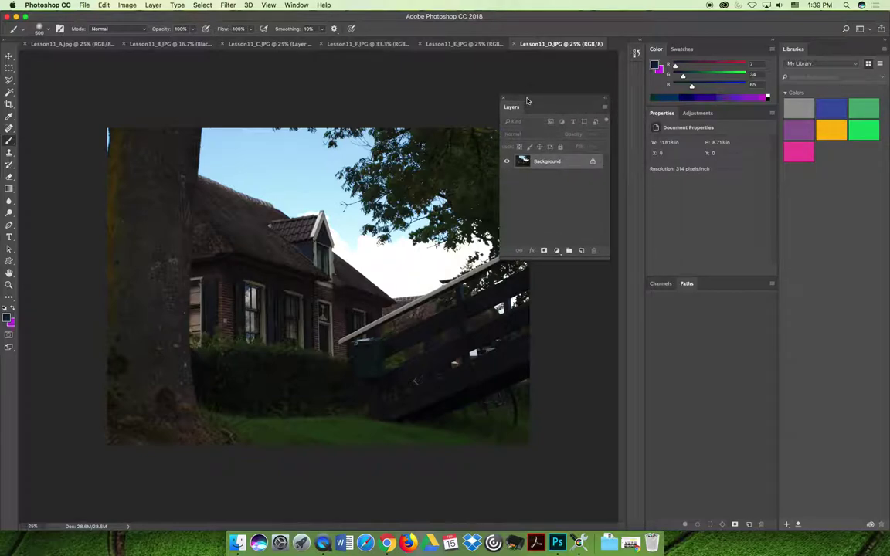
pyautogui.doubleClick(536, 162)
pyautogui.click(531, 240)
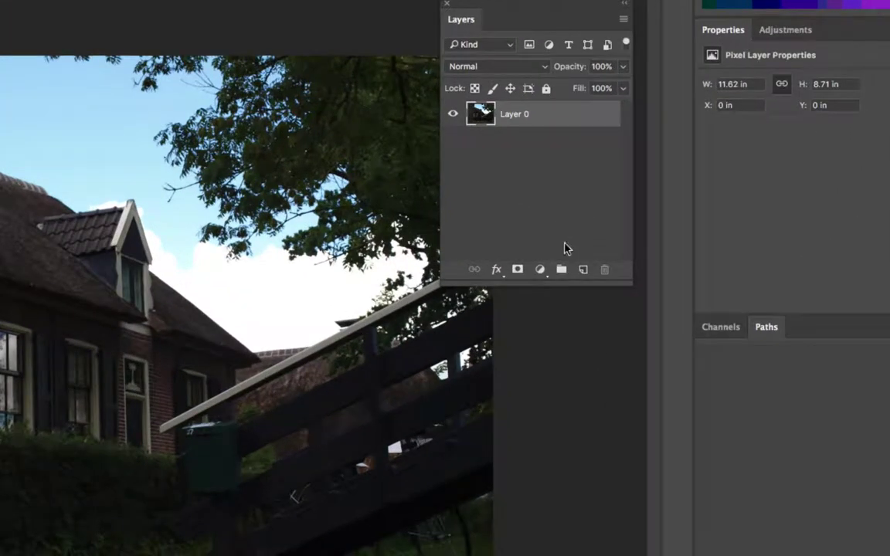
# Add a Brightness/Contrast adjustment layer and raise the brightness to lighten the photo.
pyautogui.click(539, 269)
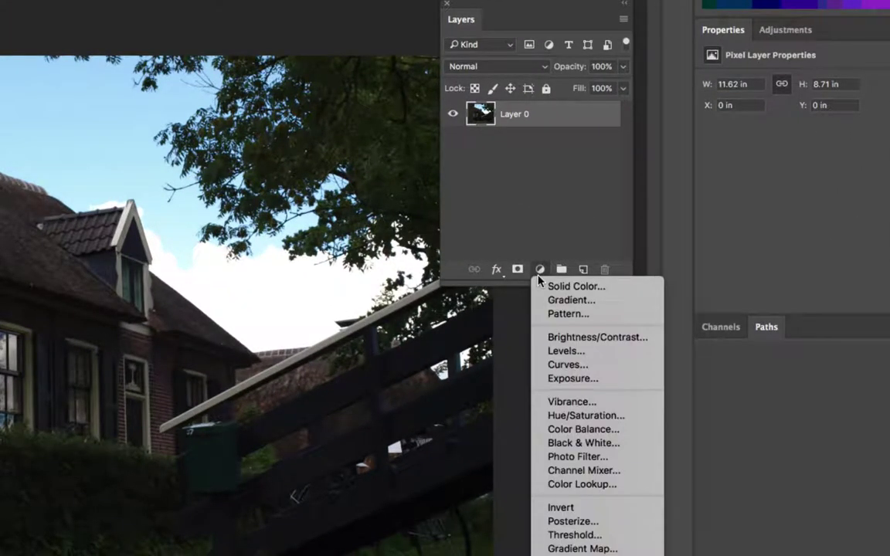
pyautogui.click(593, 338)
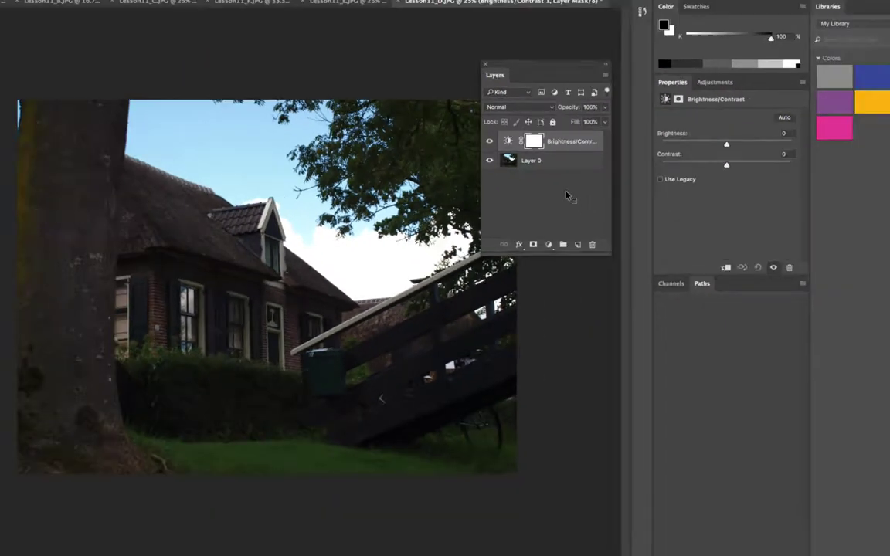
pyautogui.moveTo(672, 81); pyautogui.dragTo(444, 283)
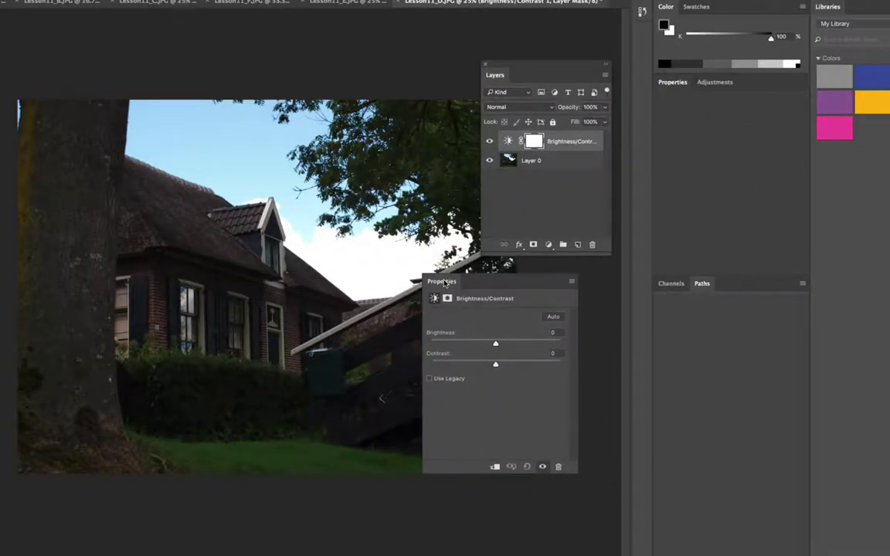
pyautogui.moveTo(495, 343)
pyautogui.mouseDown()
pyautogui.moveTo(549, 346)
pyautogui.moveTo(432, 345)
pyautogui.moveTo(525, 350)
pyautogui.moveTo(497, 365)
pyautogui.moveTo(512, 365)
pyautogui.moveTo(463, 366)
pyautogui.mouseUp()
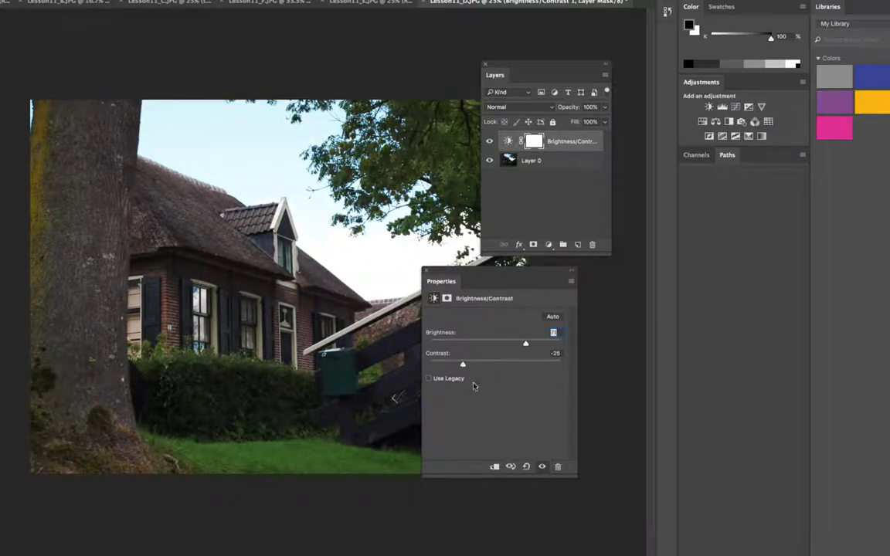
pyautogui.moveTo(500, 272); pyautogui.dragTo(609, 282)
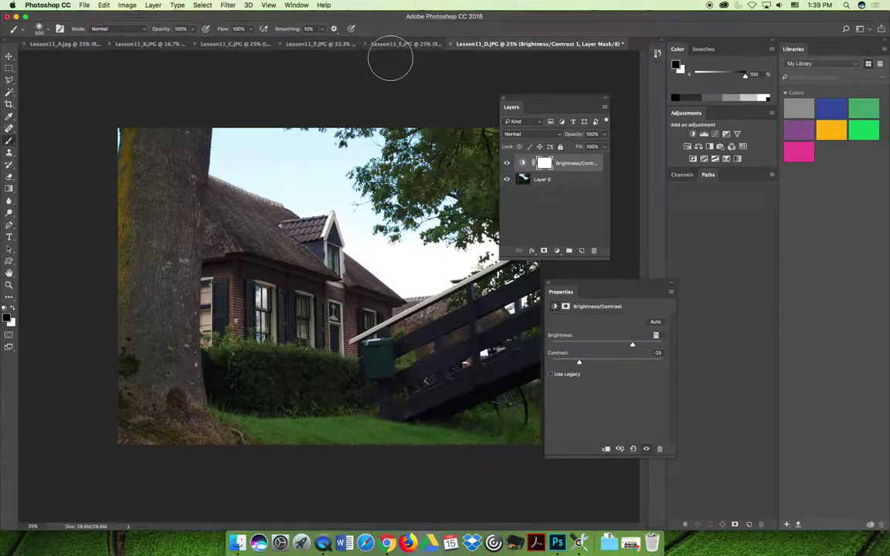
# On Lesson11_E, convert Background to Layer 0 and add a Levels 1 adjustment layer.
pyautogui.click(391, 45)
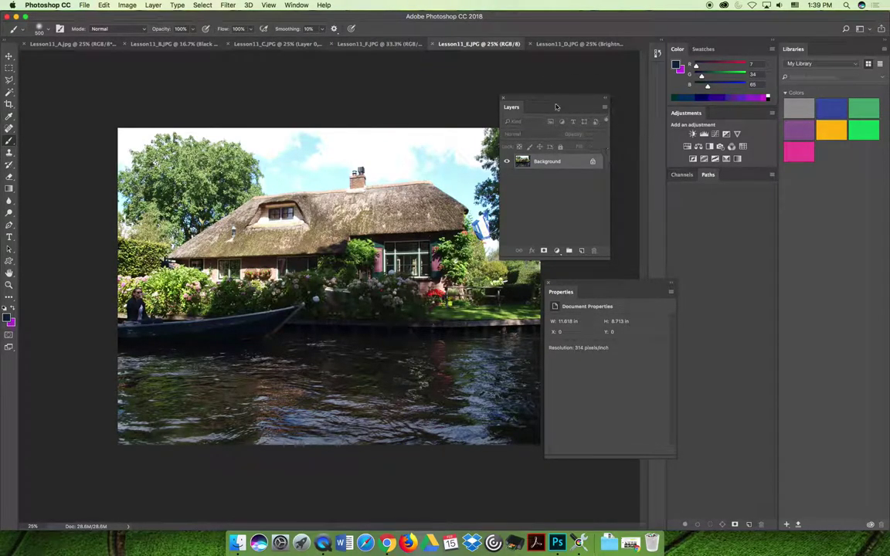
pyautogui.moveTo(540, 98); pyautogui.dragTo(597, 93)
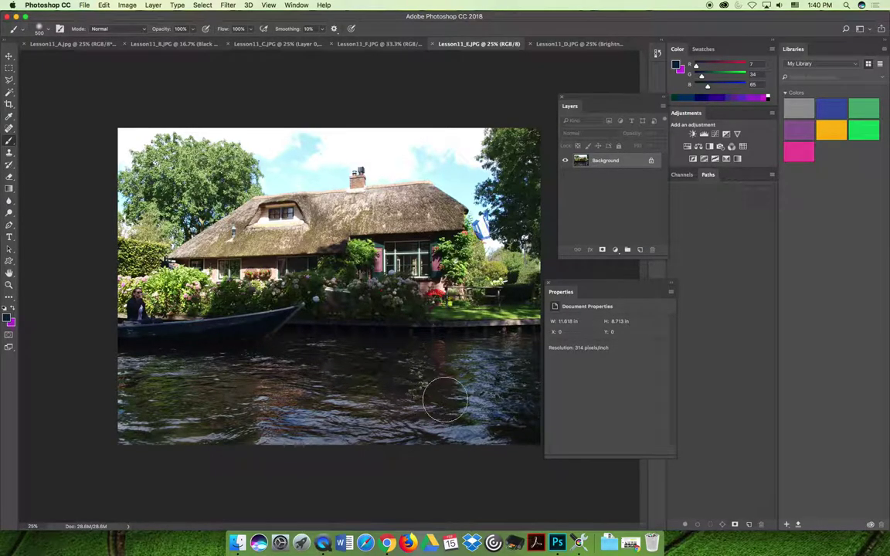
pyautogui.doubleClick(605, 161)
pyautogui.click(521, 240)
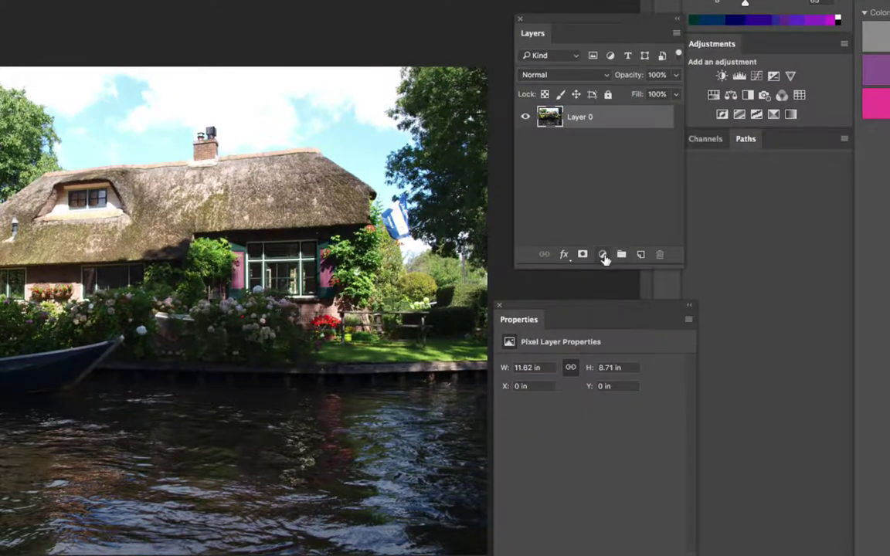
pyautogui.click(602, 255)
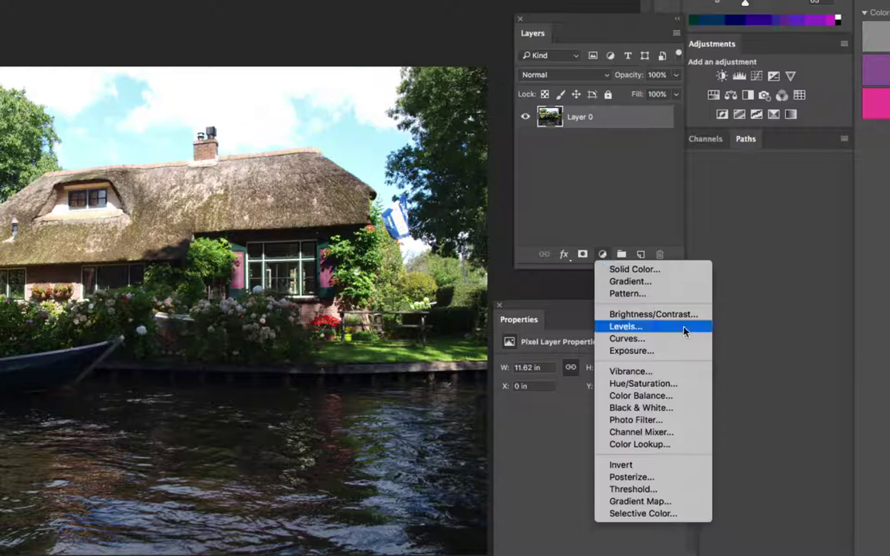
pyautogui.click(688, 328)
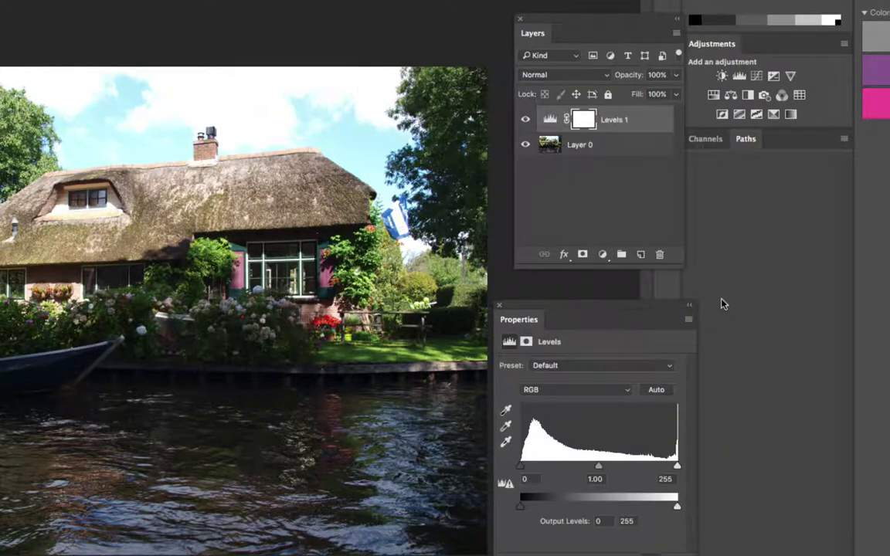
# Set the Levels input values to 6, 1.54 and 255 to lighten the midtones.
pyautogui.moveTo(569, 321); pyautogui.dragTo(431, 268)
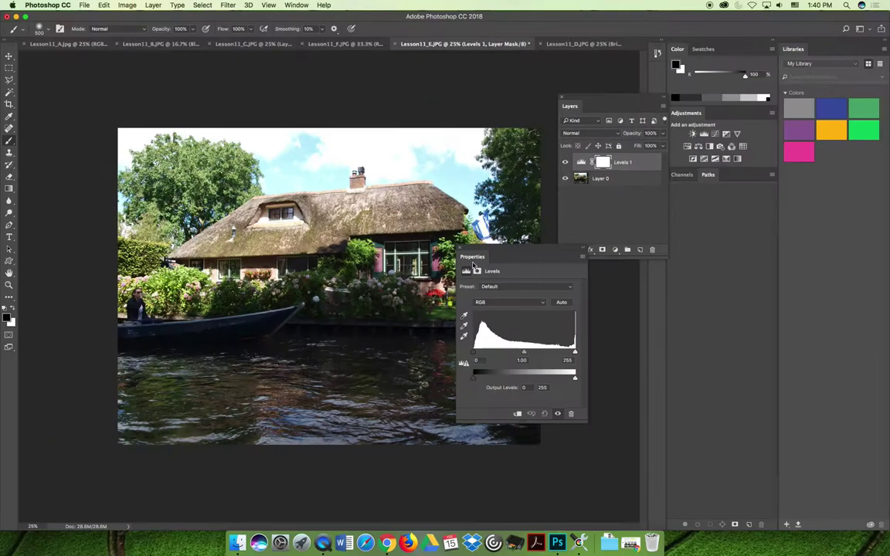
pyautogui.moveTo(509, 252); pyautogui.dragTo(607, 299)
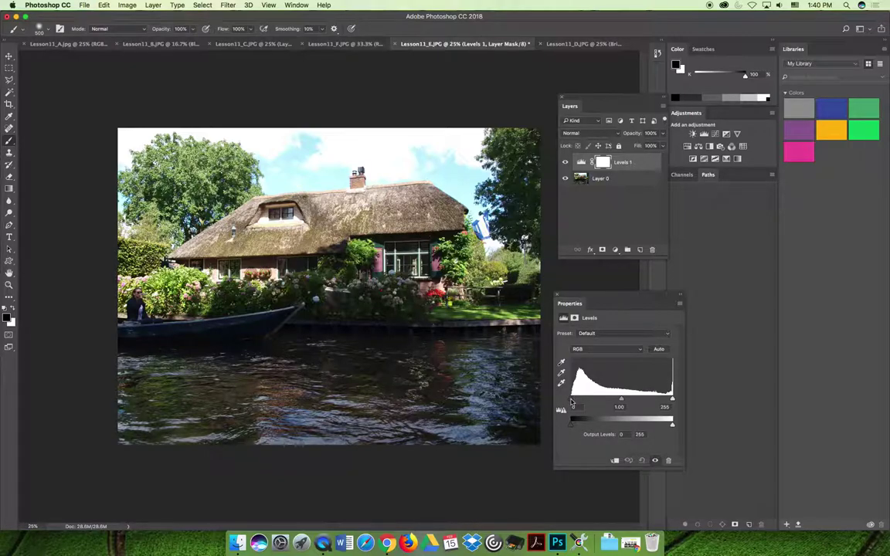
pyautogui.moveTo(571, 400)
pyautogui.mouseDown()
pyautogui.moveTo(616, 403)
pyautogui.moveTo(572, 398)
pyautogui.mouseUp()
pyautogui.moveTo(672, 400)
pyautogui.mouseDown()
pyautogui.moveTo(664, 397)
pyautogui.moveTo(672, 398)
pyautogui.mouseUp()
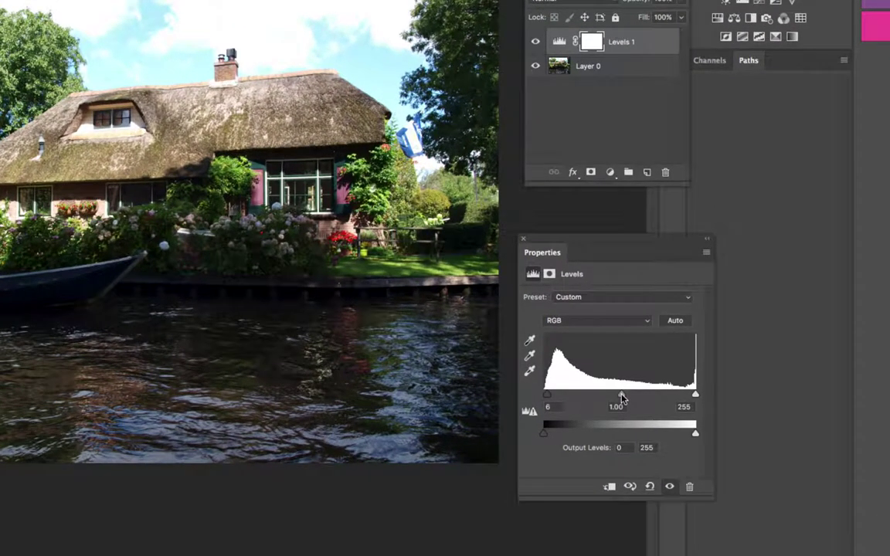
pyautogui.moveTo(623, 399)
pyautogui.mouseDown()
pyautogui.moveTo(611, 397)
pyautogui.moveTo(661, 397)
pyautogui.moveTo(621, 398)
pyautogui.mouseUp()
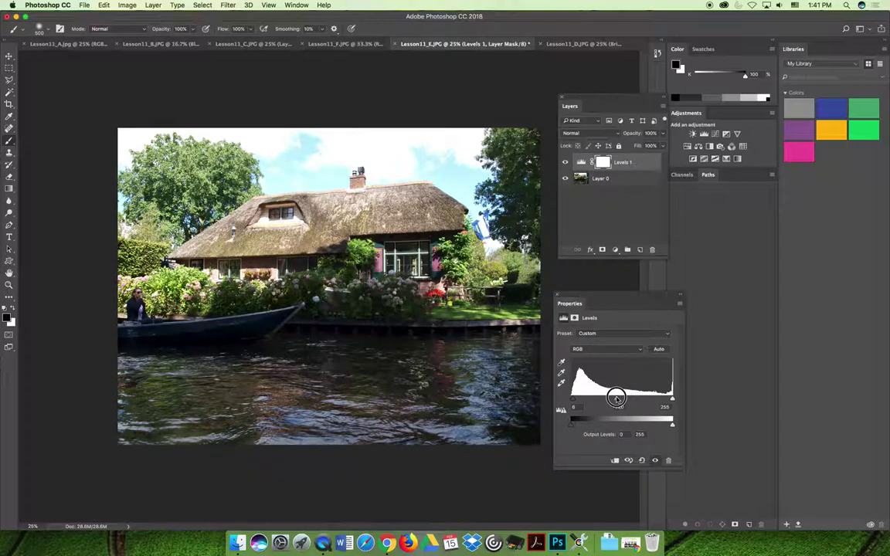
pyautogui.moveTo(616, 398); pyautogui.dragTo(608, 399)
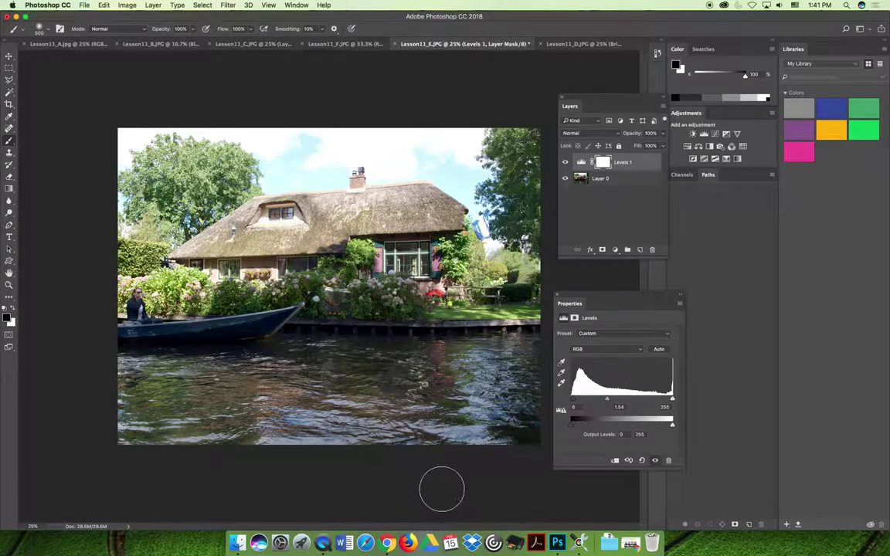
# On Lesson11_F, convert Background to Layer 0 and add a Black & White 1 adjustment layer.
pyautogui.click(313, 44)
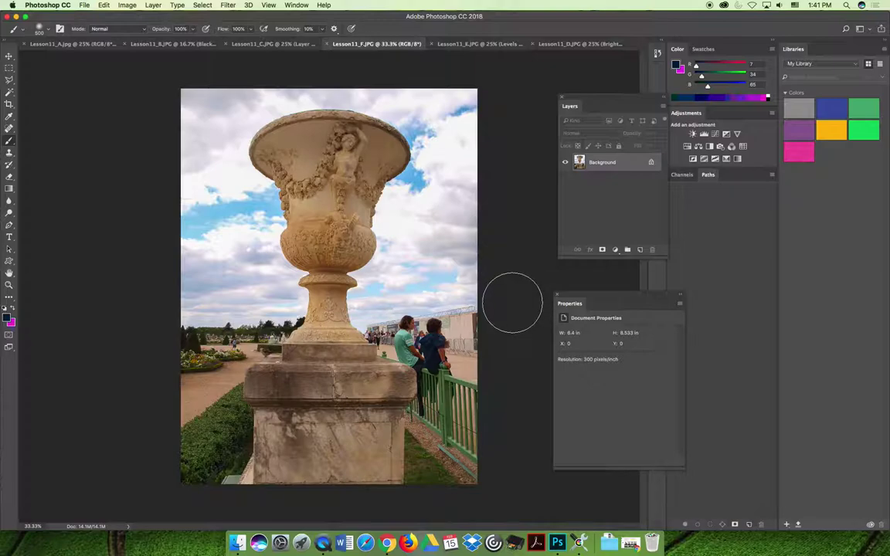
pyautogui.moveTo(613, 97); pyautogui.dragTo(507, 87)
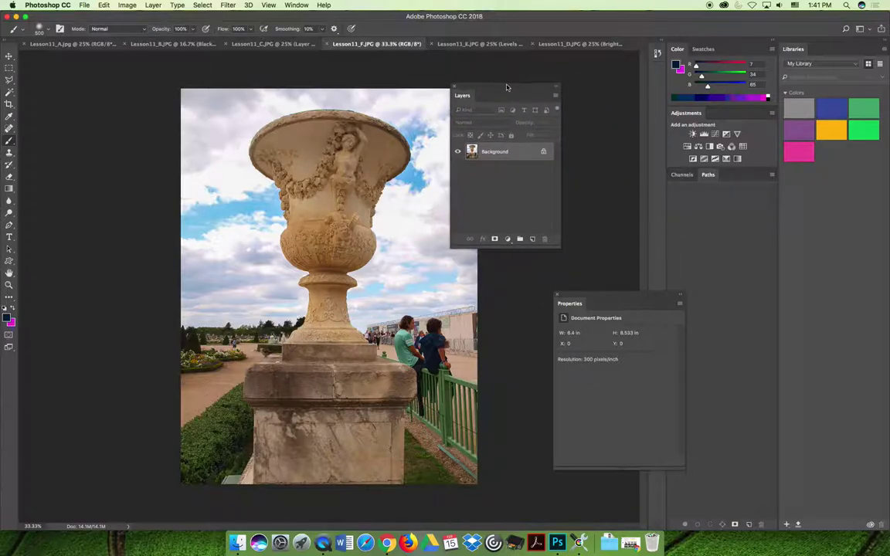
pyautogui.doubleClick(495, 153)
pyautogui.click(524, 238)
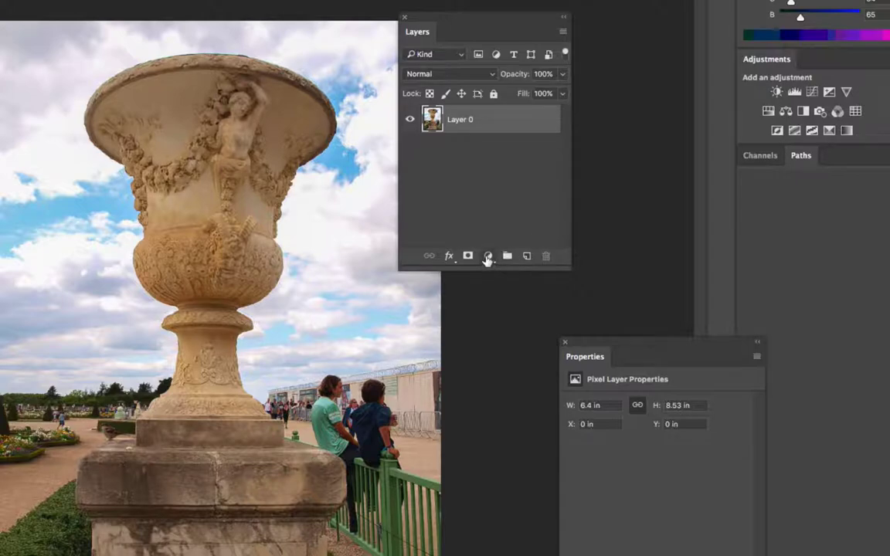
pyautogui.click(487, 255)
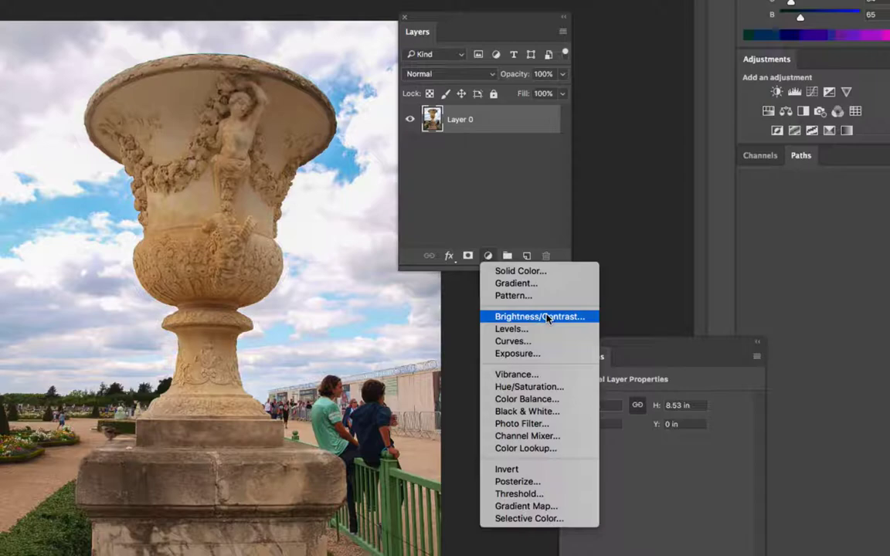
pyautogui.click(562, 412)
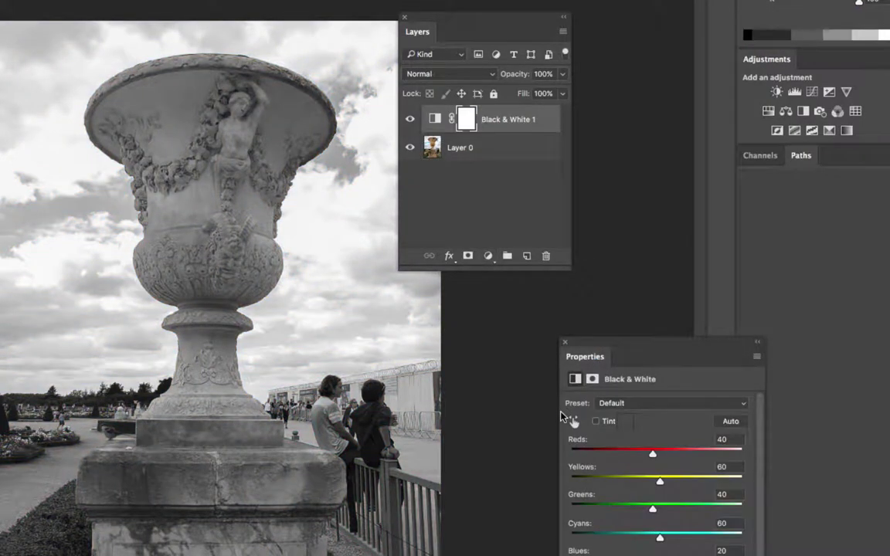
# Try the Blue Filter, Darker and Green Filter Black & White presets.
pyautogui.moveTo(632, 344); pyautogui.dragTo(669, 123)
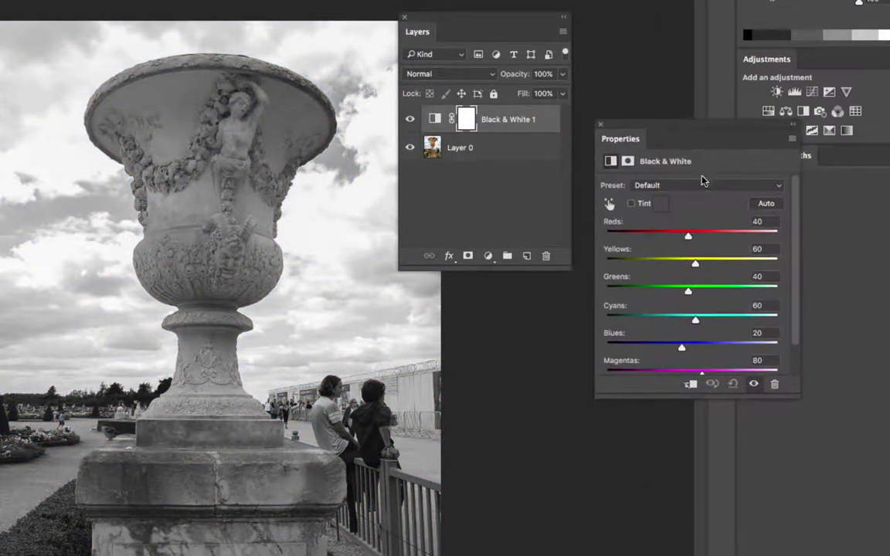
pyautogui.click(705, 183)
pyautogui.click(701, 207)
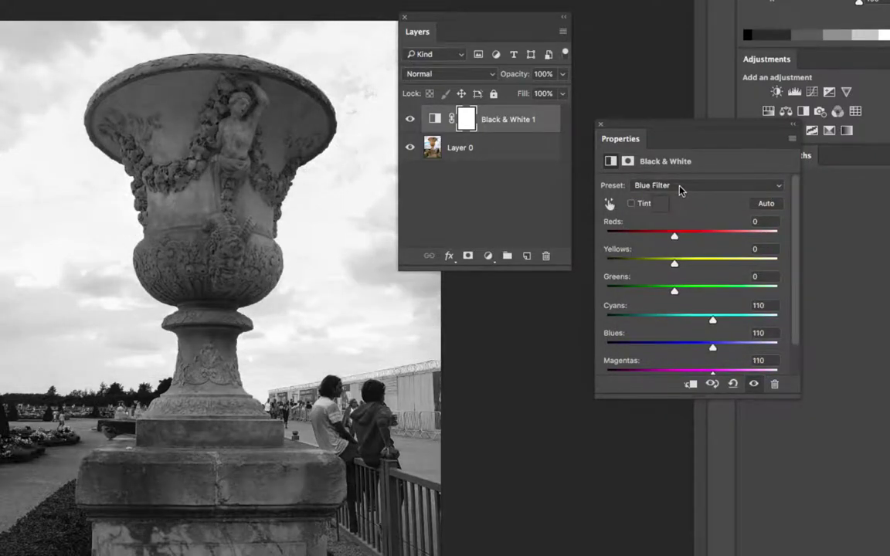
pyautogui.click(677, 187)
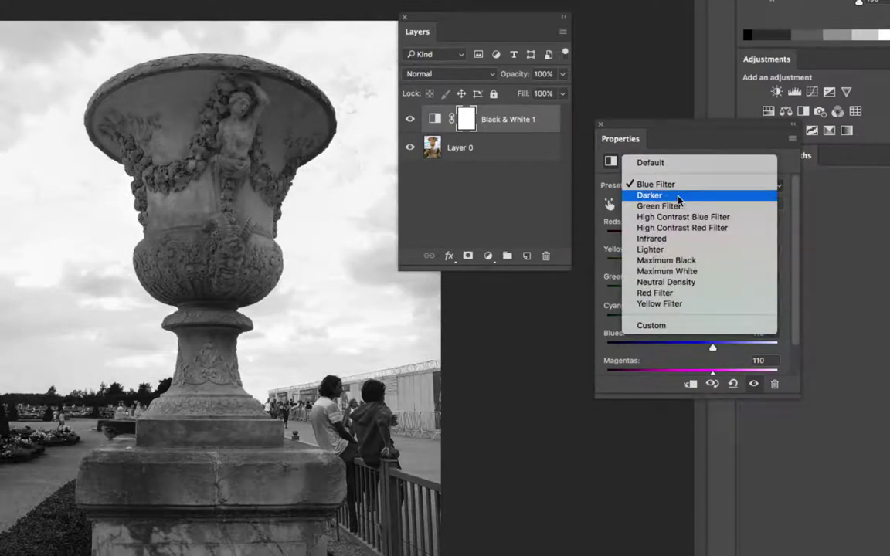
pyautogui.click(679, 198)
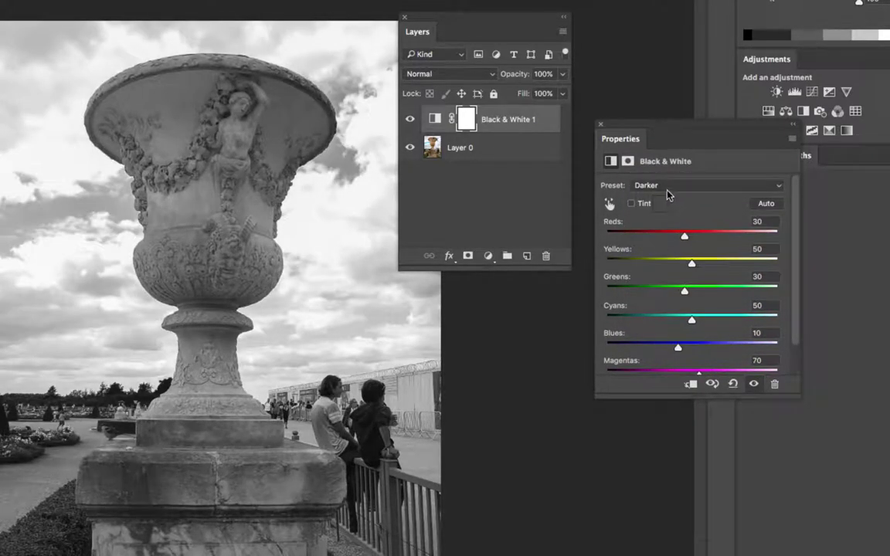
pyautogui.click(668, 191)
pyautogui.click(669, 196)
# Try High Contrast Blue, High Contrast Red and Infrared, then settle on the Lighter preset.
pyautogui.click(669, 187)
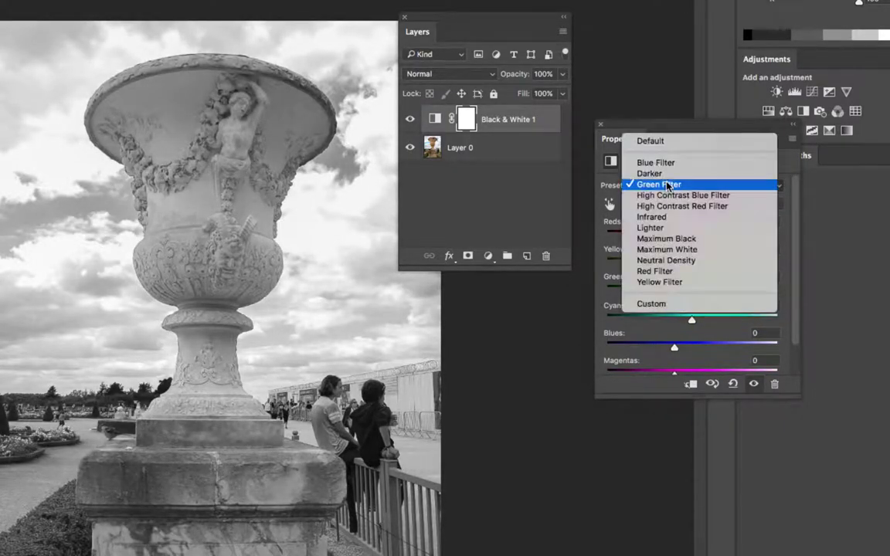
pyautogui.click(670, 196)
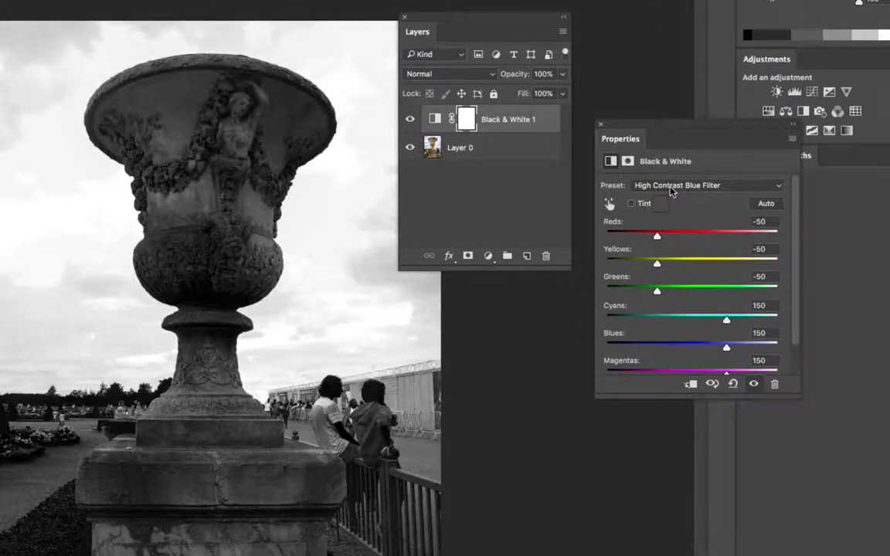
pyautogui.click(671, 192)
pyautogui.click(670, 192)
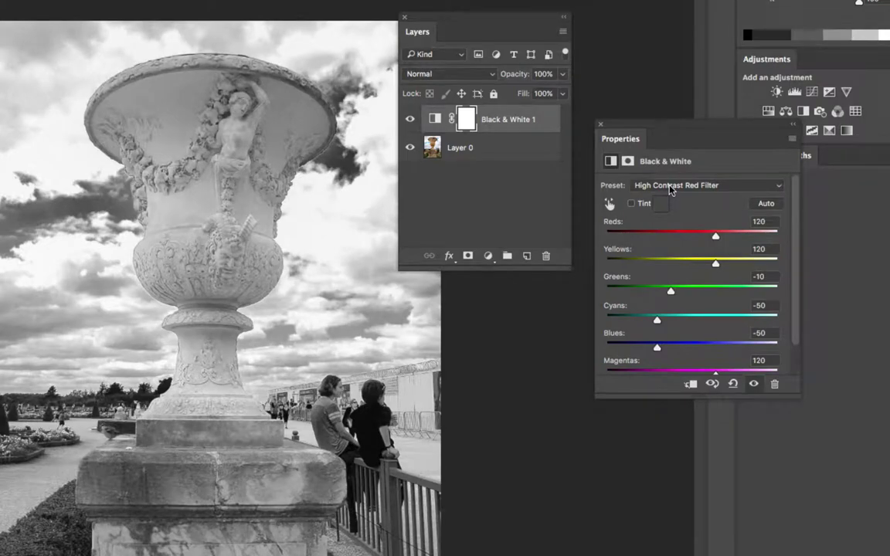
pyautogui.click(670, 188)
pyautogui.click(671, 196)
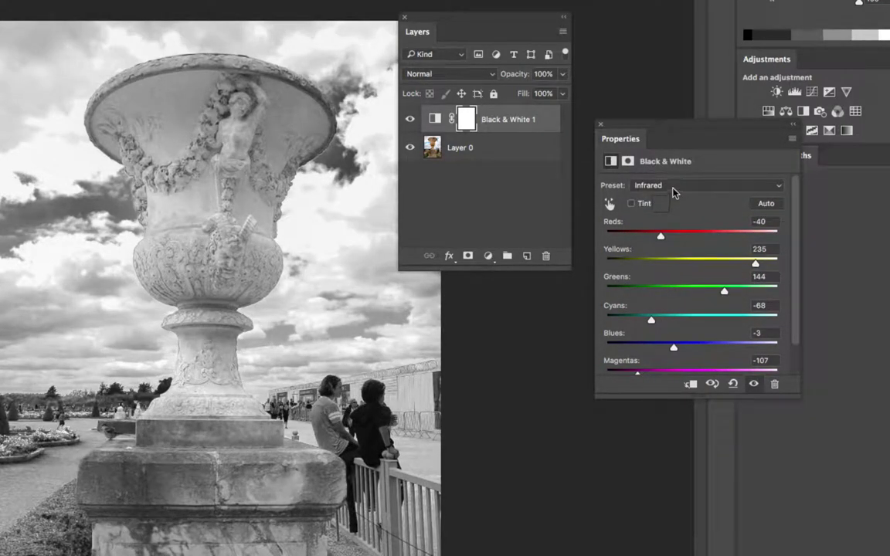
pyautogui.click(674, 191)
pyautogui.click(670, 193)
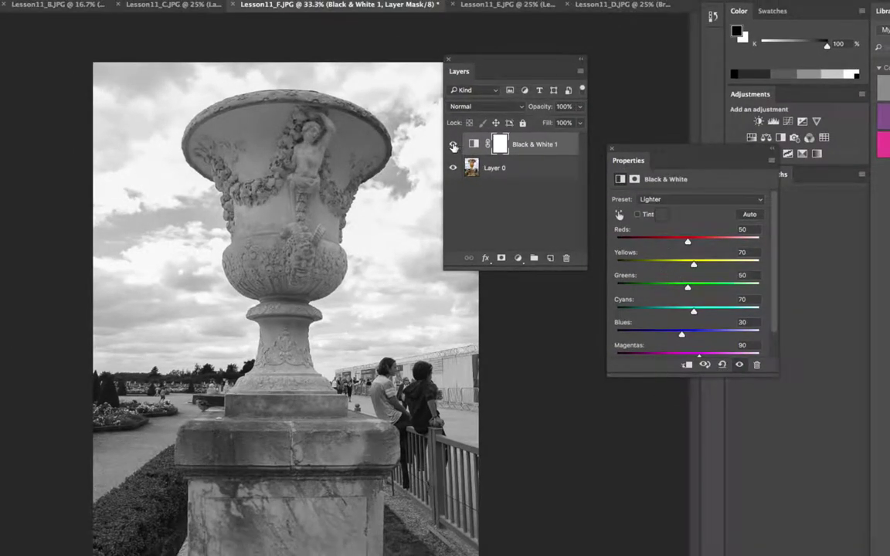
# Compare with the colour original, then set Greens -34, Cyans 136 and Blues 134.
pyautogui.click(454, 146)
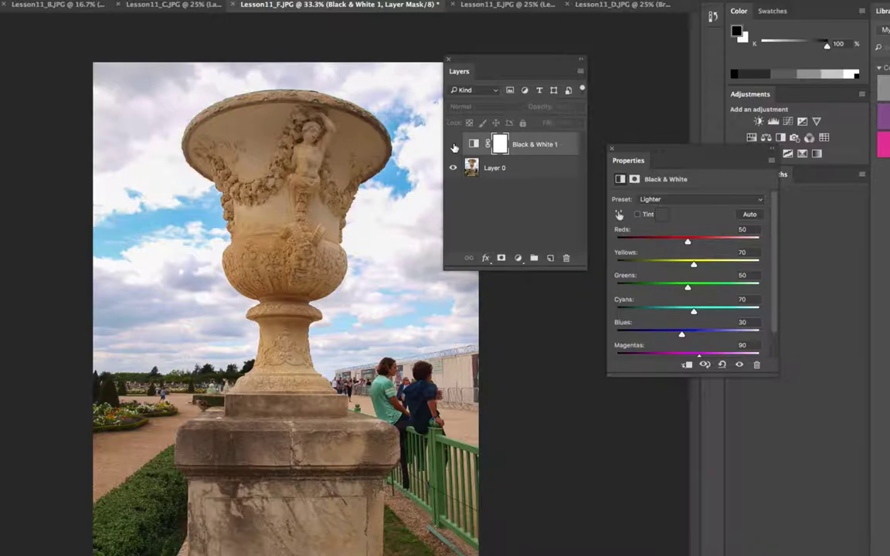
pyautogui.click(453, 145)
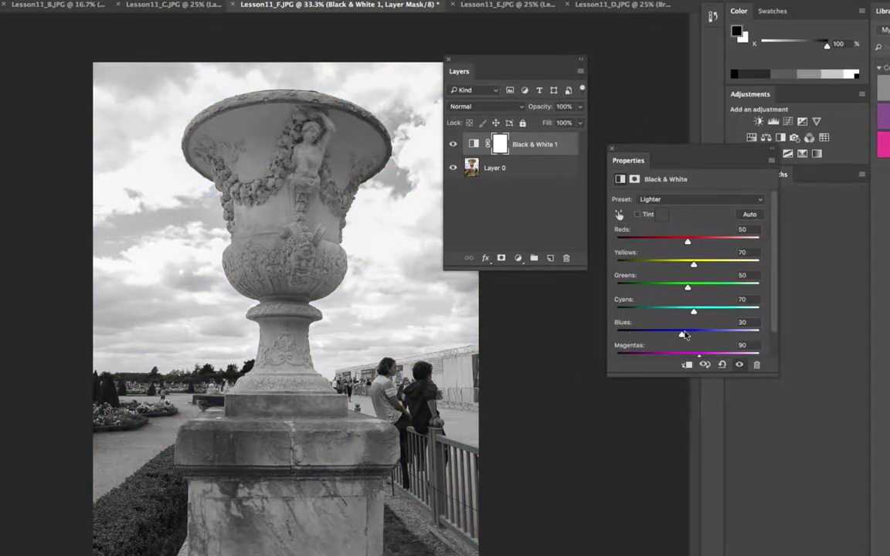
pyautogui.moveTo(693, 311); pyautogui.dragTo(585, 315)
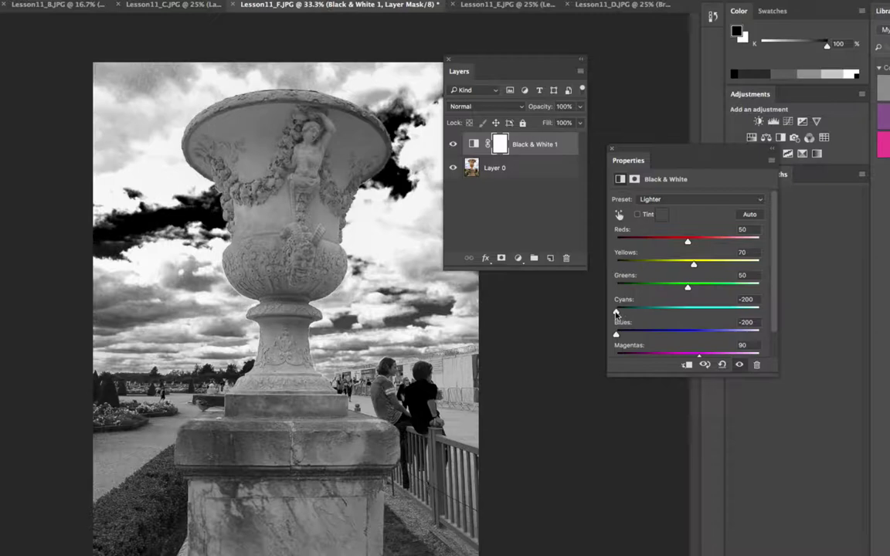
pyautogui.moveTo(616, 312); pyautogui.dragTo(768, 314)
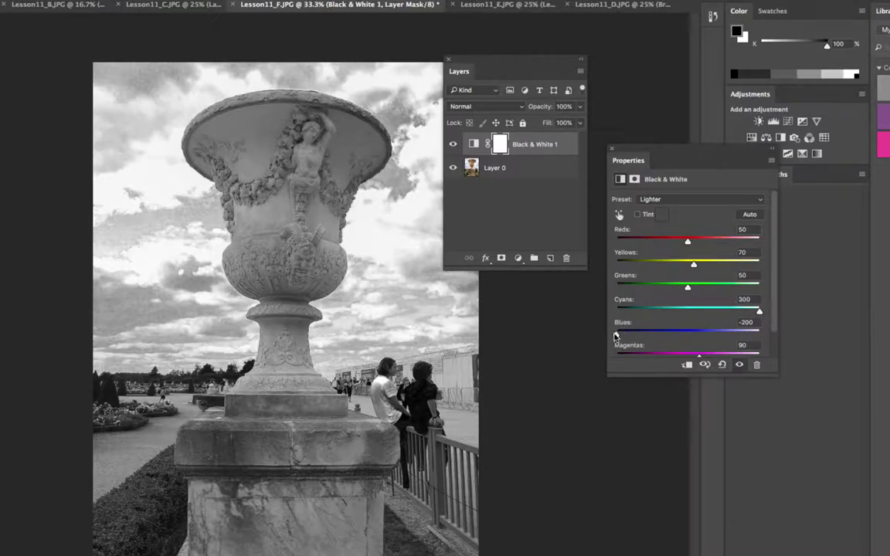
pyautogui.moveTo(618, 333); pyautogui.dragTo(800, 330)
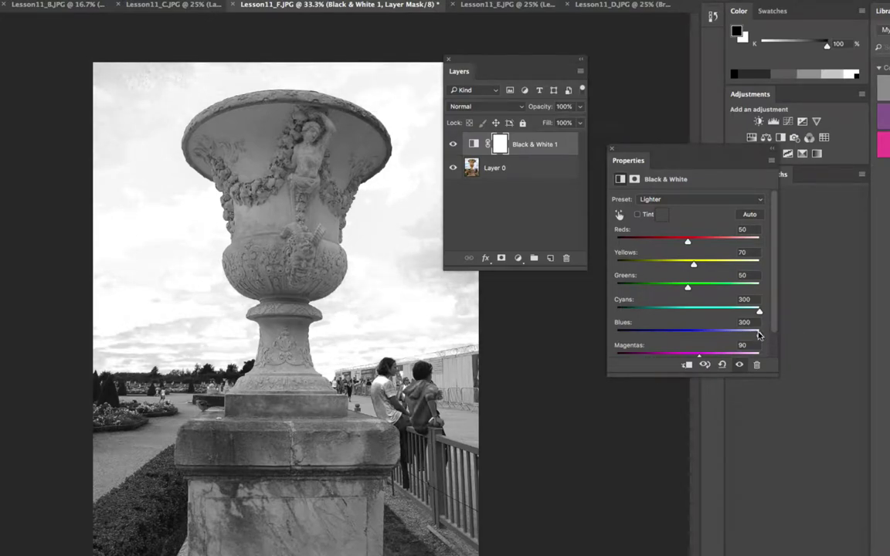
pyautogui.moveTo(760, 333); pyautogui.dragTo(712, 334)
pyautogui.moveTo(759, 312); pyautogui.dragTo(663, 292)
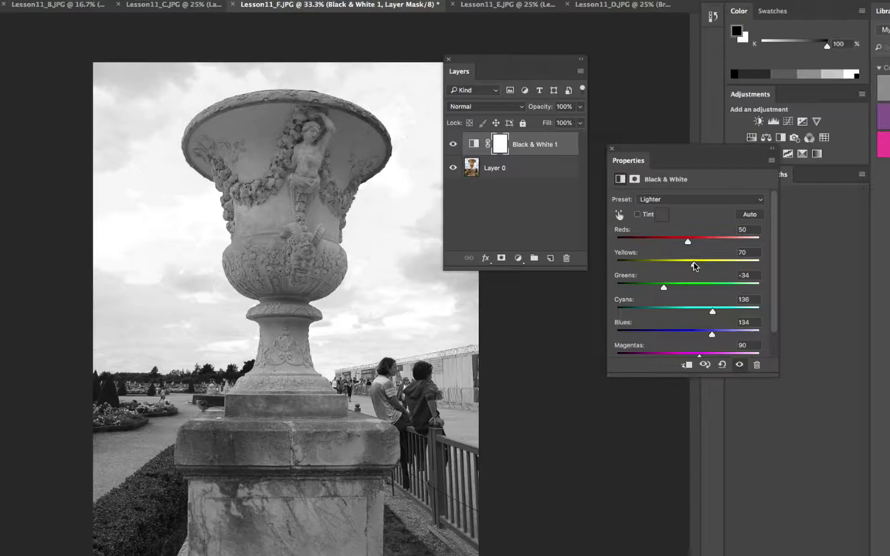
# Lower Yellows to -9 and Reds to -40 in the Black & White mix.
pyautogui.moveTo(693, 265); pyautogui.dragTo(662, 244)
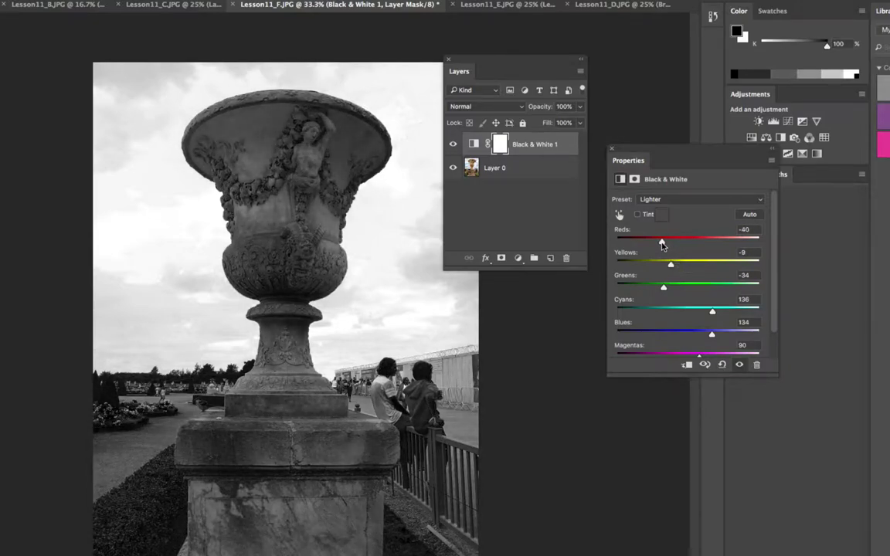